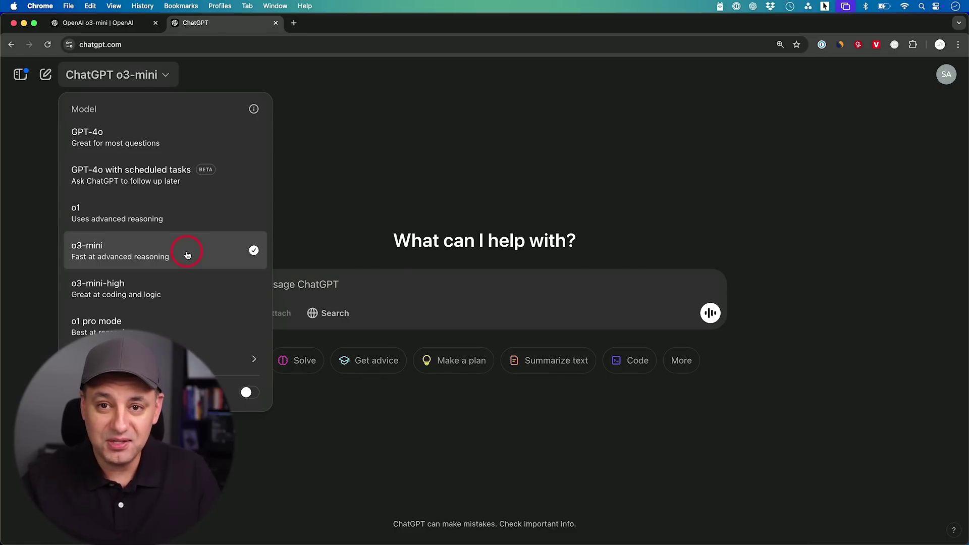
- Read the introduction of the OpenAI o3-mini announcement, highlighting the sentences about paid-user access to o3-mini and o3-mini-high
key("ctrl+Tab")
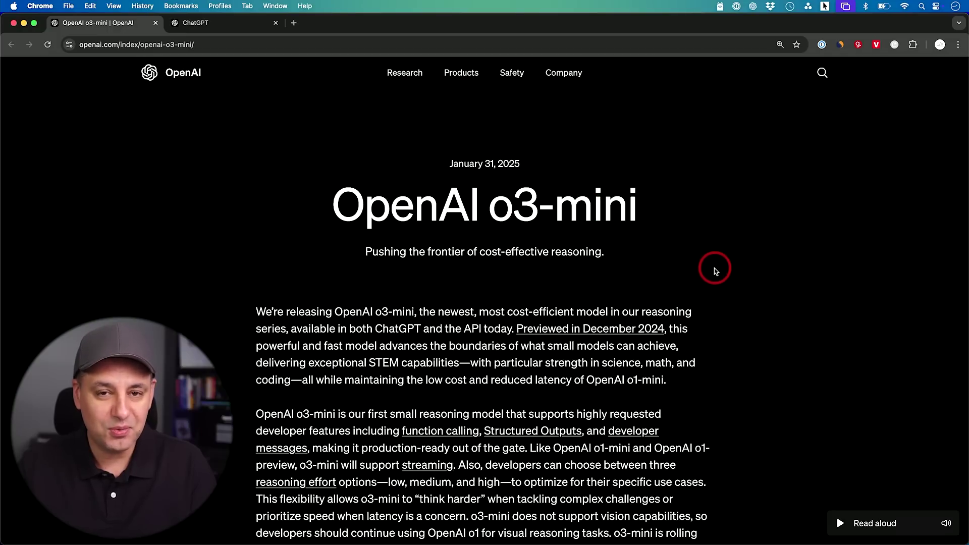
scroll(714, 271, "down", 1)
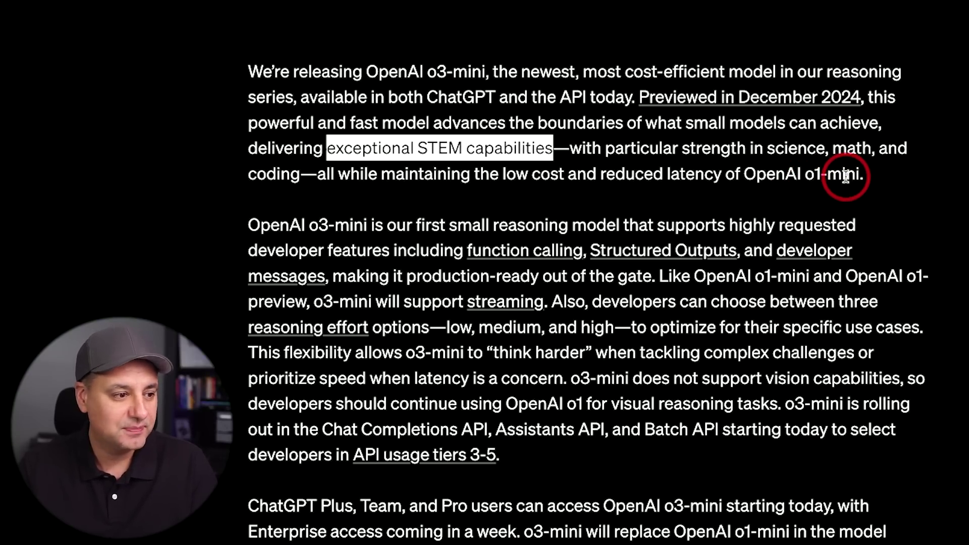
scroll(845, 174, "down", 7)
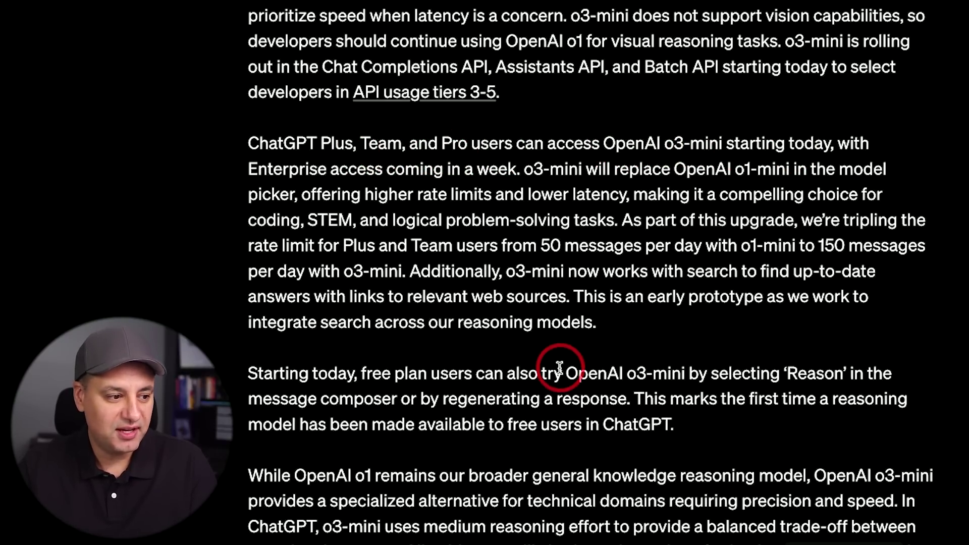
scroll(559, 367, "down", 1)
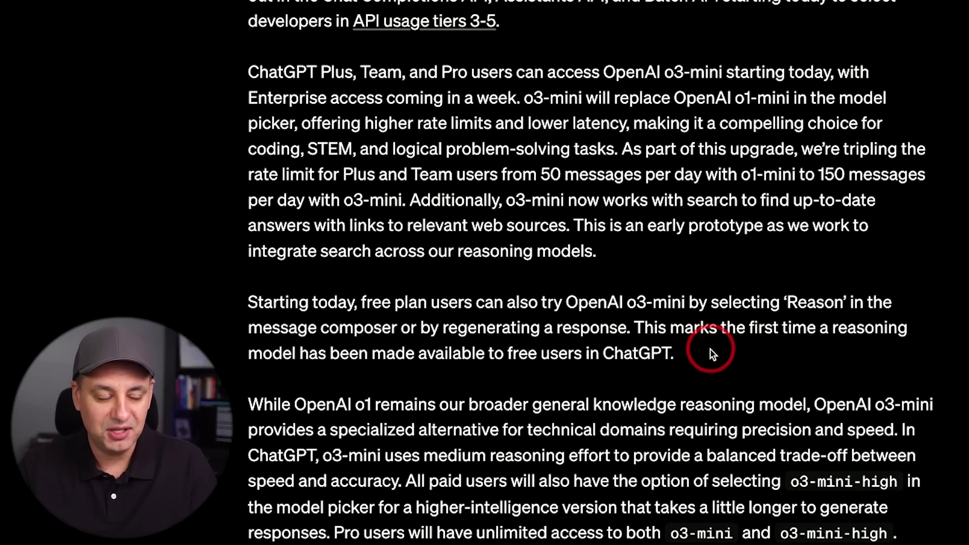
left_click_drag(897, 185, 251, 168)
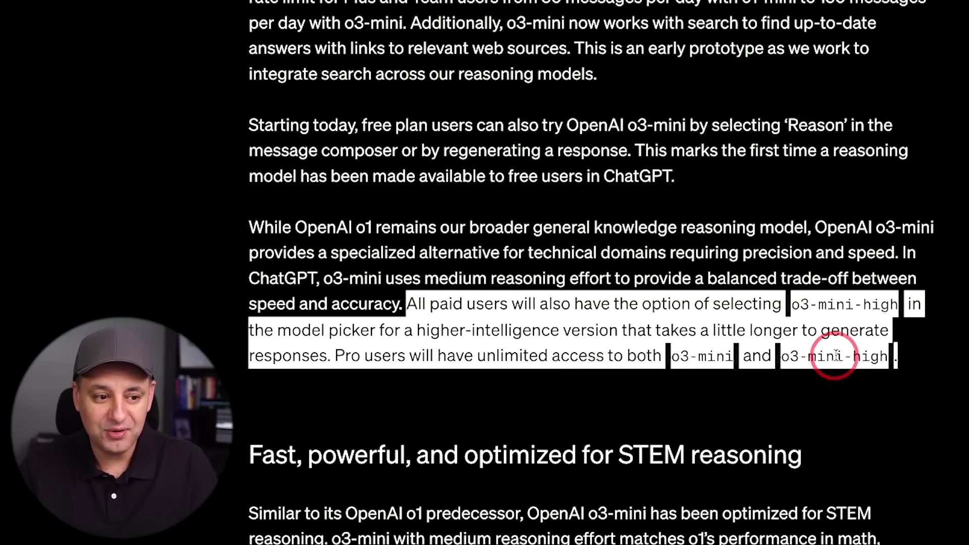
left_click(843, 380)
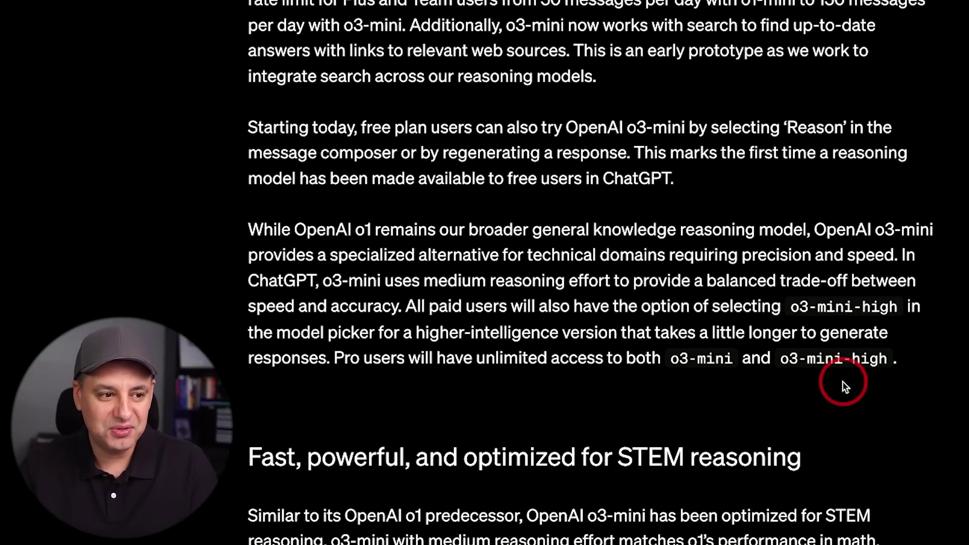
- Examine the Competition Math (AIME 2024) chart and compare its model names with ChatGPT's list of available models
scroll(843, 380, "down", 4)
scroll(843, 381, "down", 12)
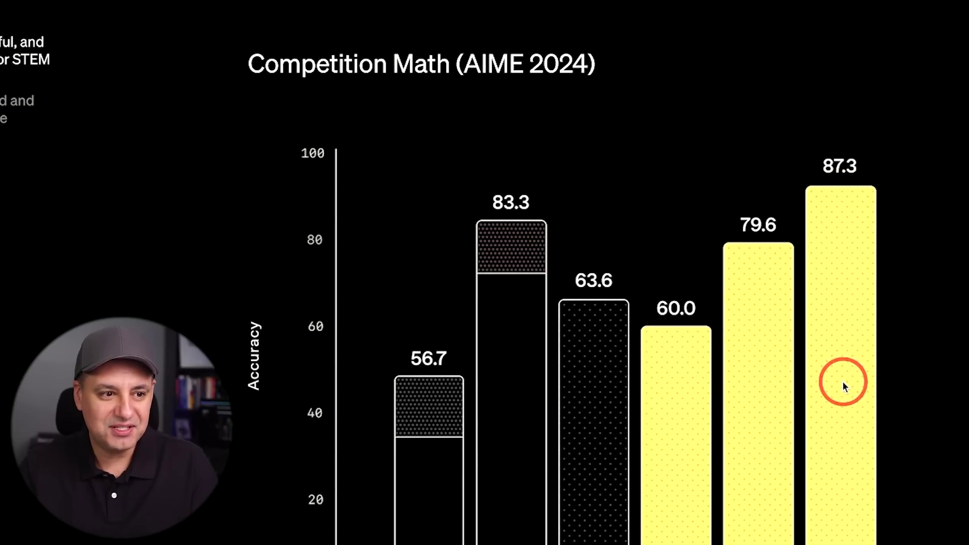
scroll(842, 380, "down", 1)
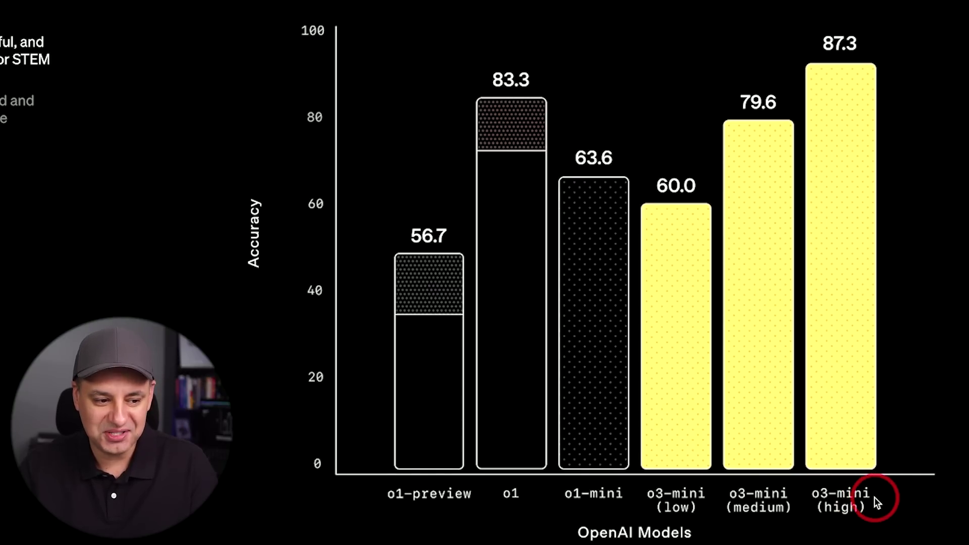
scroll(875, 498, "down", 1)
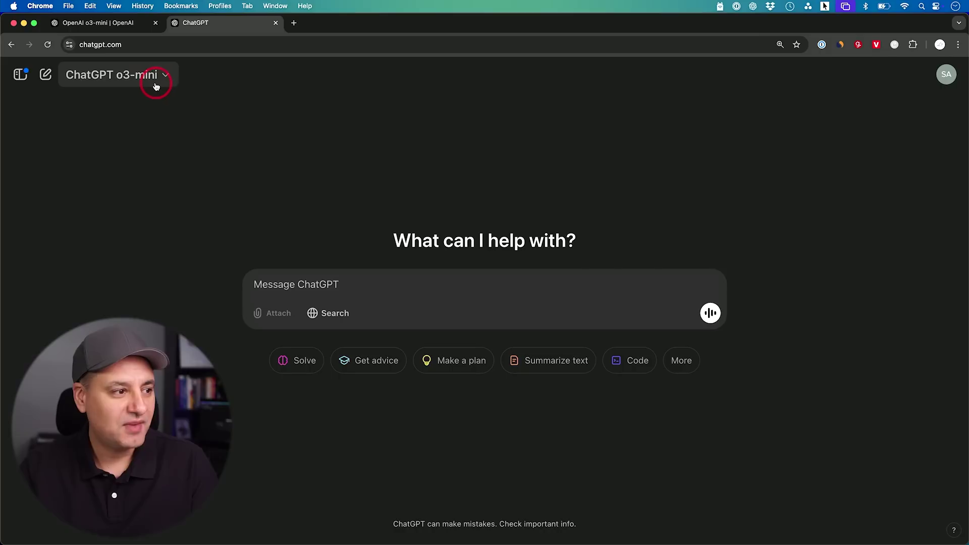
left_click(156, 81)
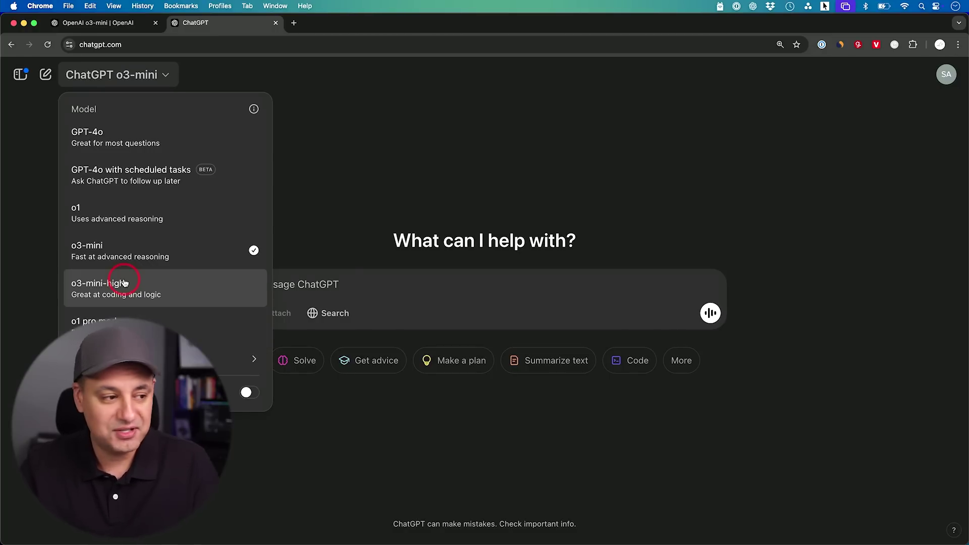
key("ctrl+shift+Tab")
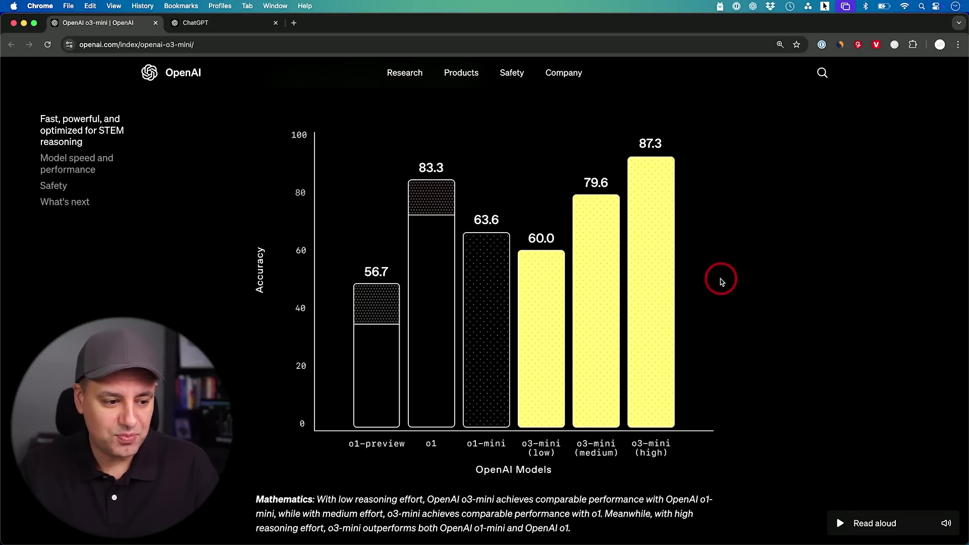
- Examine the announcement's remaining benchmark charts, covering GPQA Diamond science questions, Codeforces, software engineering and human preference evaluation
scroll(428, 204, "down", 1)
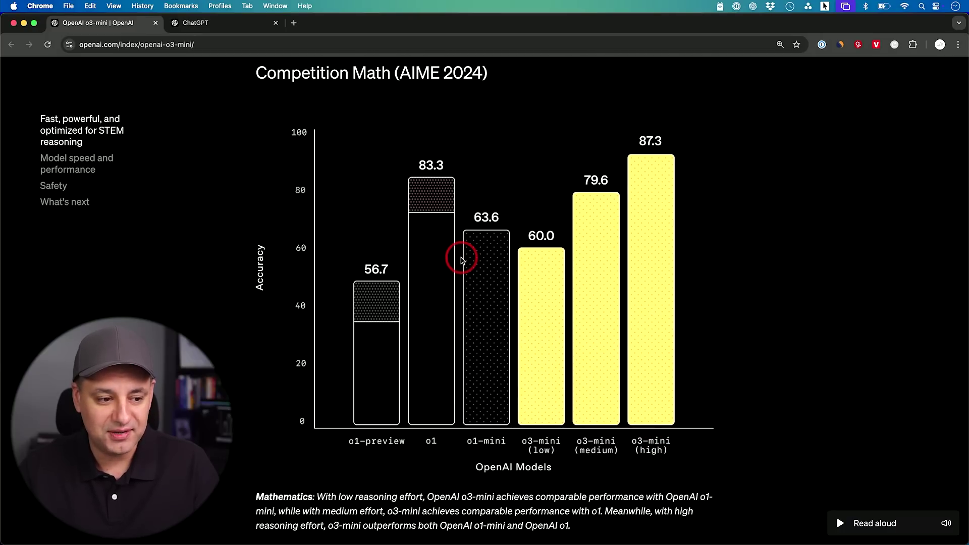
scroll(460, 260, "down", 10)
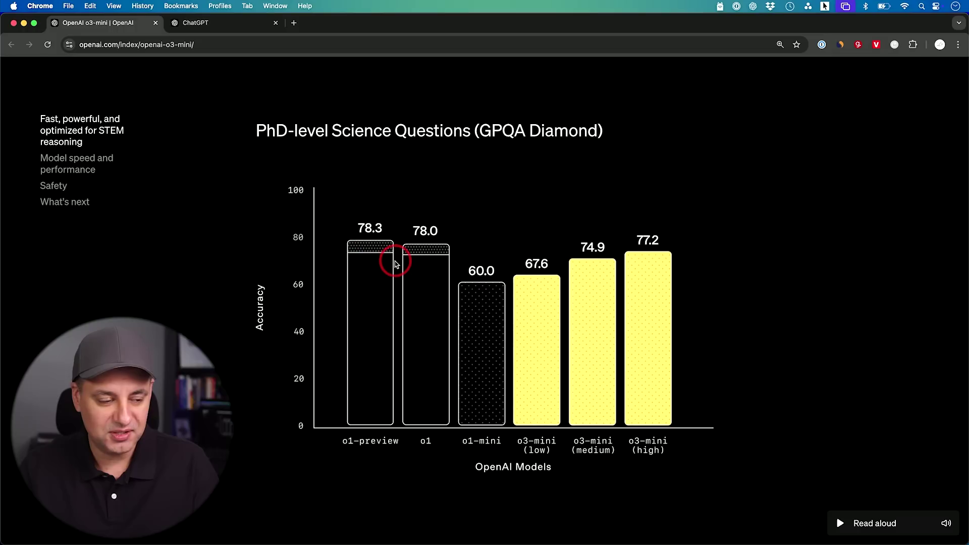
scroll(770, 397, "down", 5)
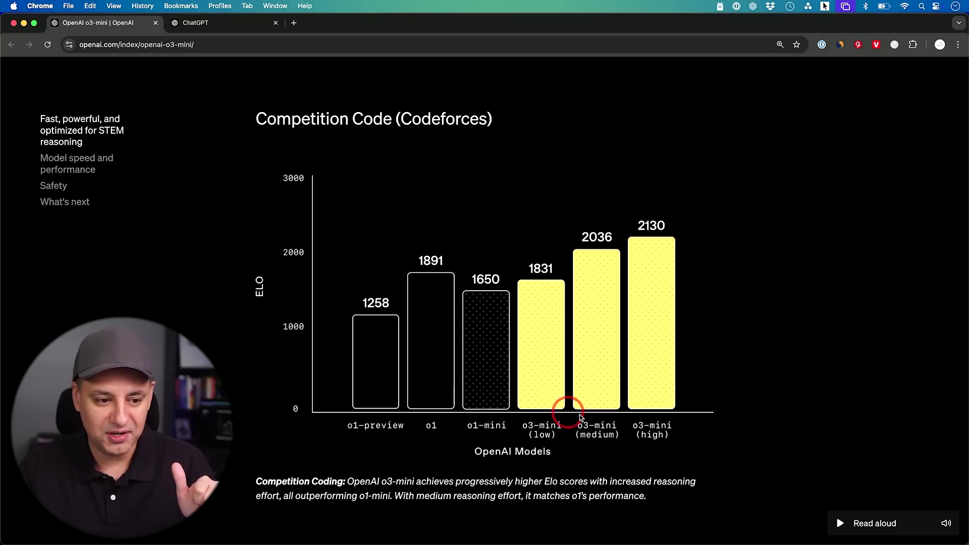
scroll(814, 336, "down", 10)
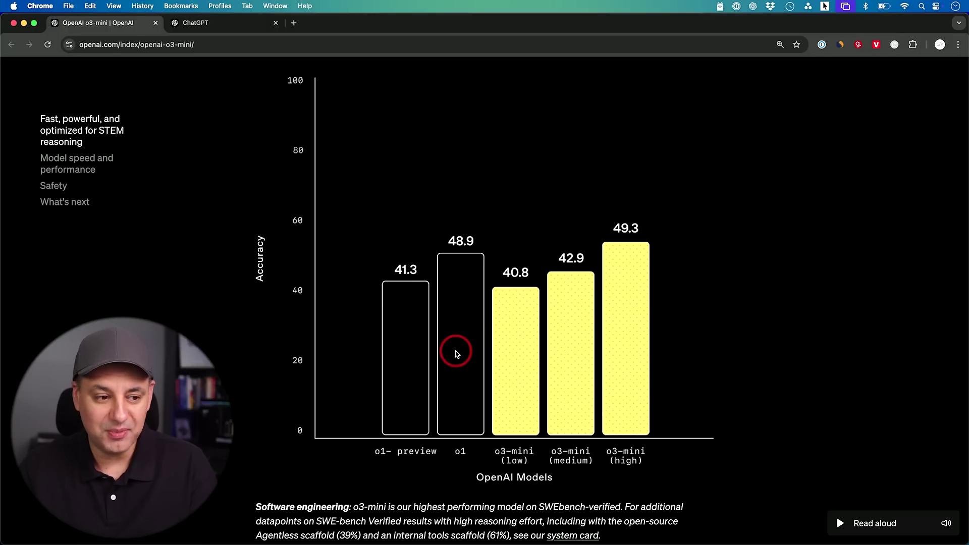
scroll(734, 345, "down", 15)
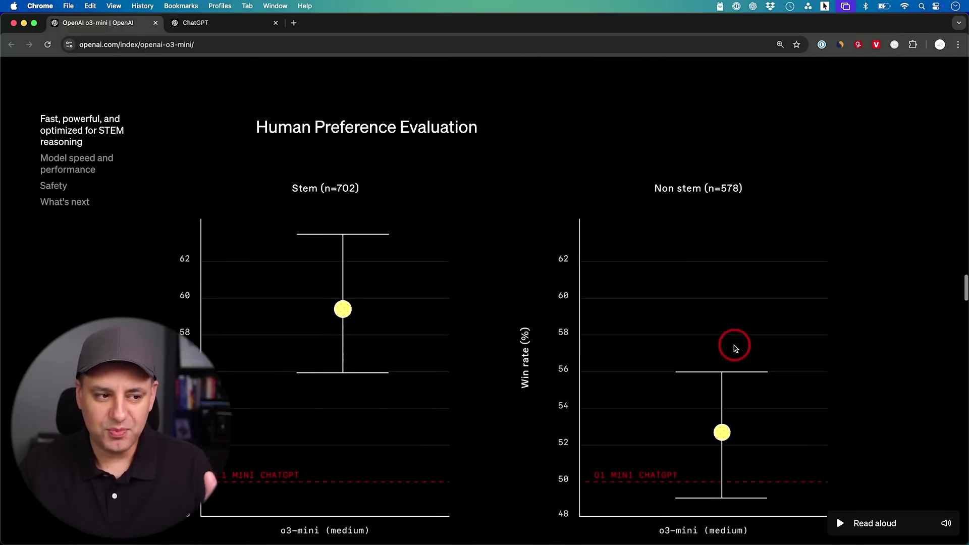
scroll(734, 345, "down", 6)
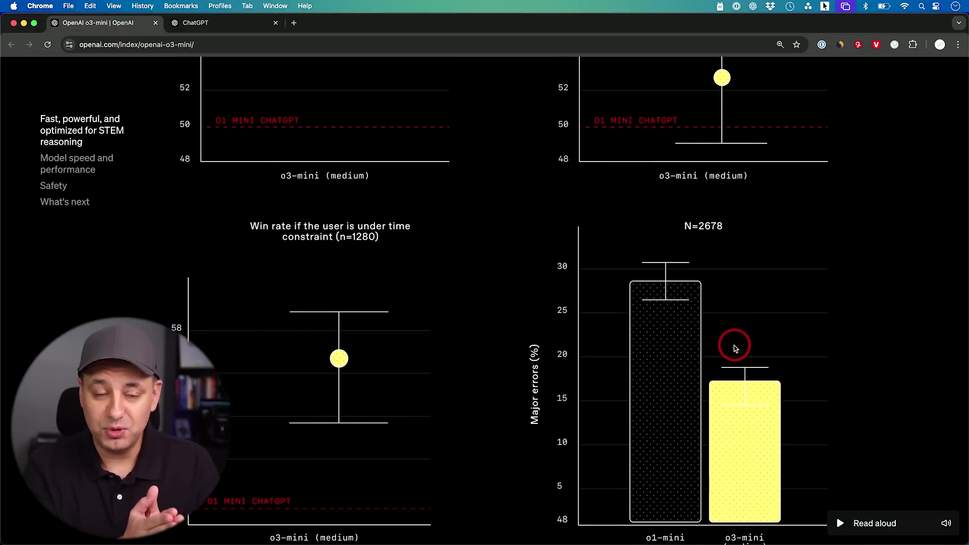
scroll(841, 295, "down", 1)
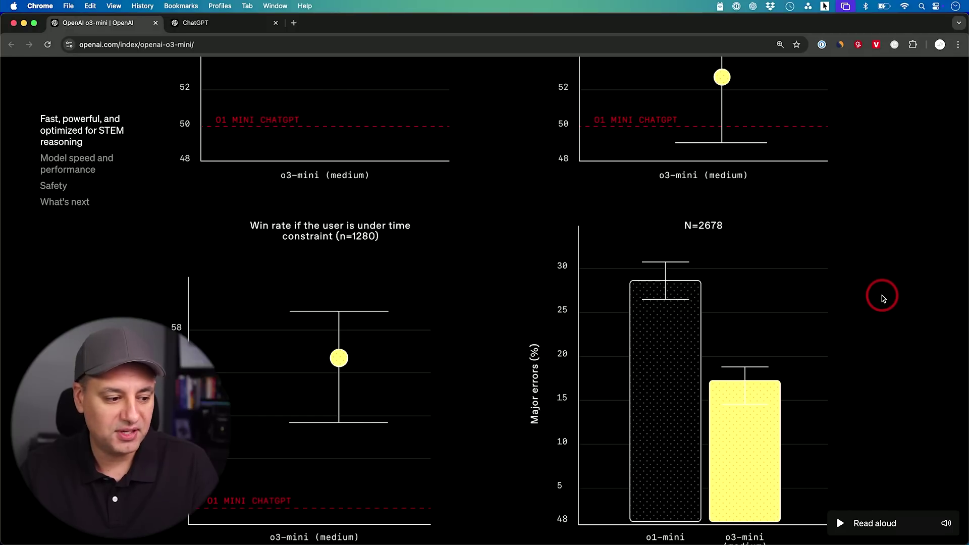
scroll(882, 295, "down", 5)
scroll(882, 295, "down", 3)
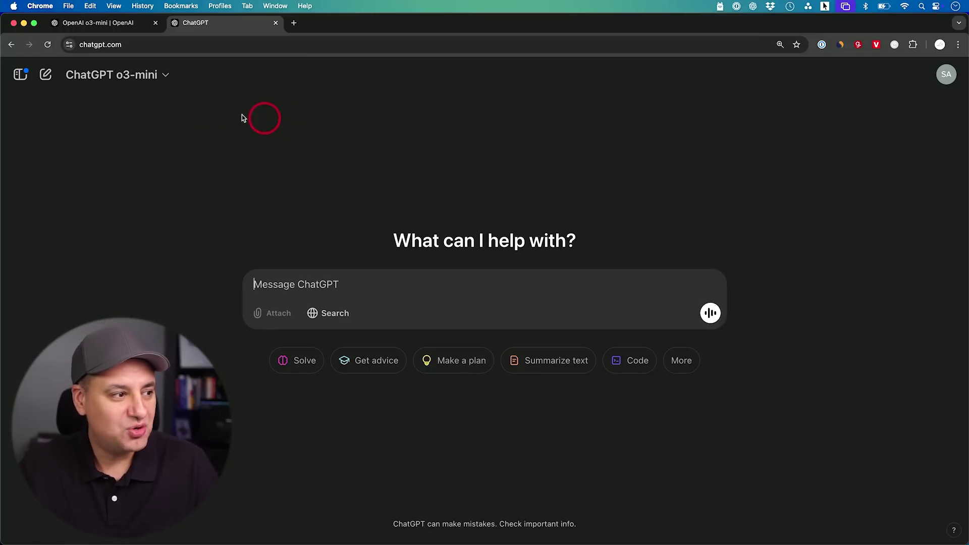
- Ask ChatGPT's o3-mini model "which one is bigger 9.11 or 9.9" and review the details of its reasoning
left_click(120, 81)
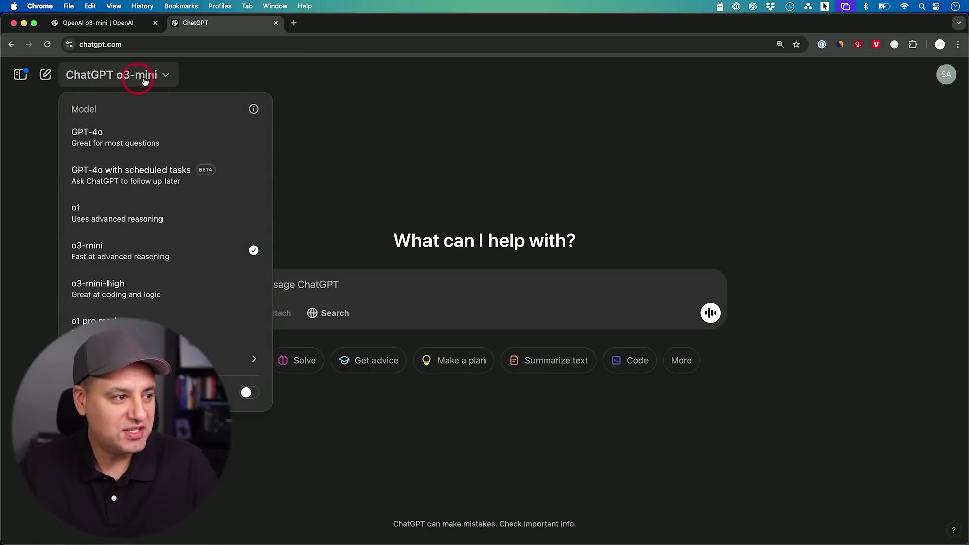
left_click(123, 248)
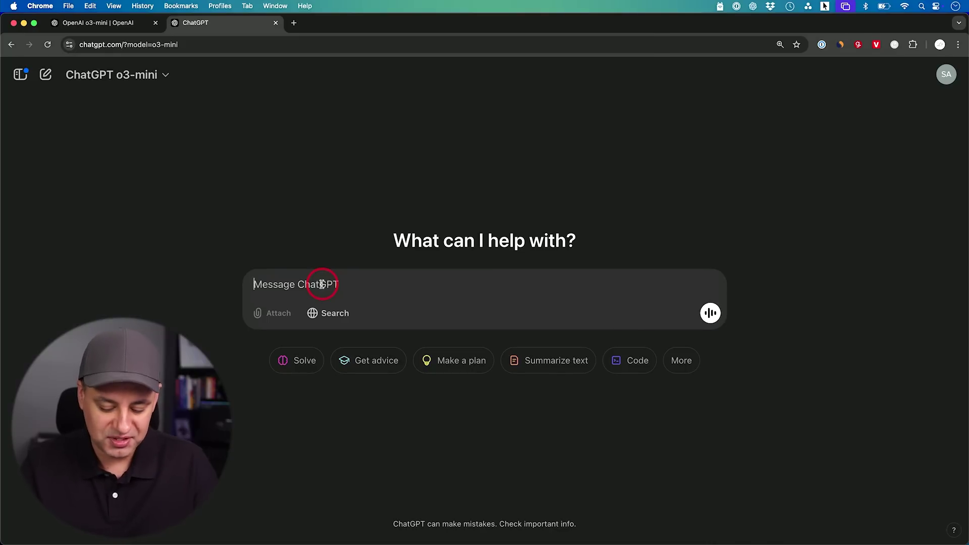
type("which one is bigger 9.11 or 9.9")
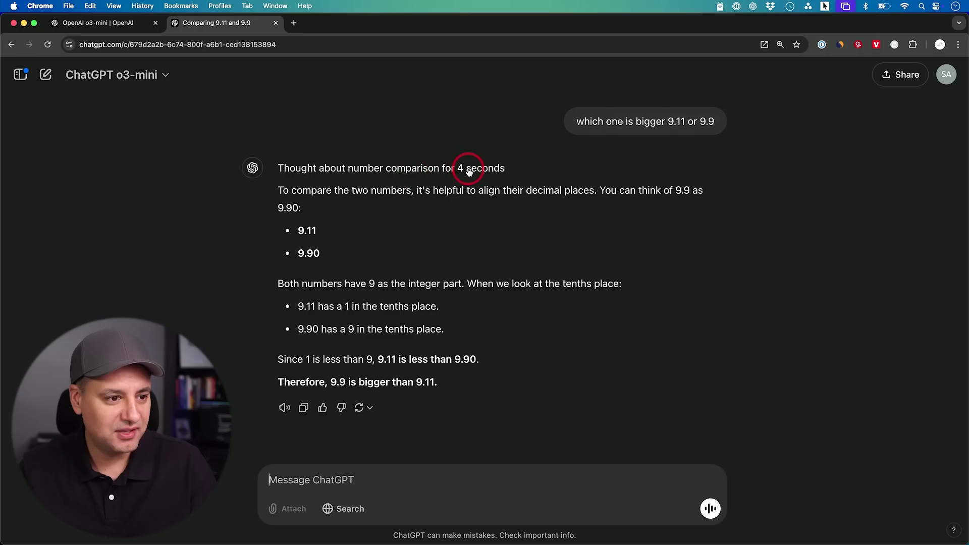
left_click(468, 170)
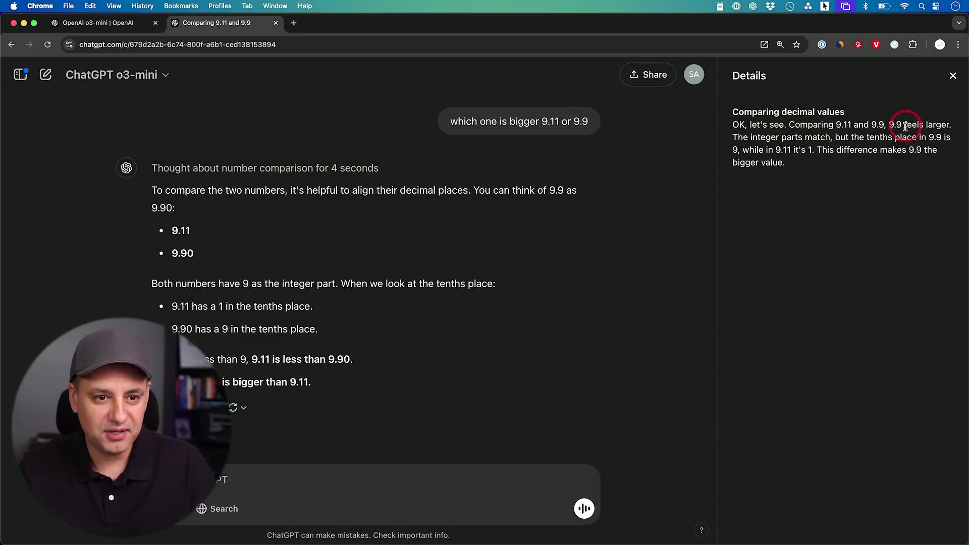
left_click(952, 76)
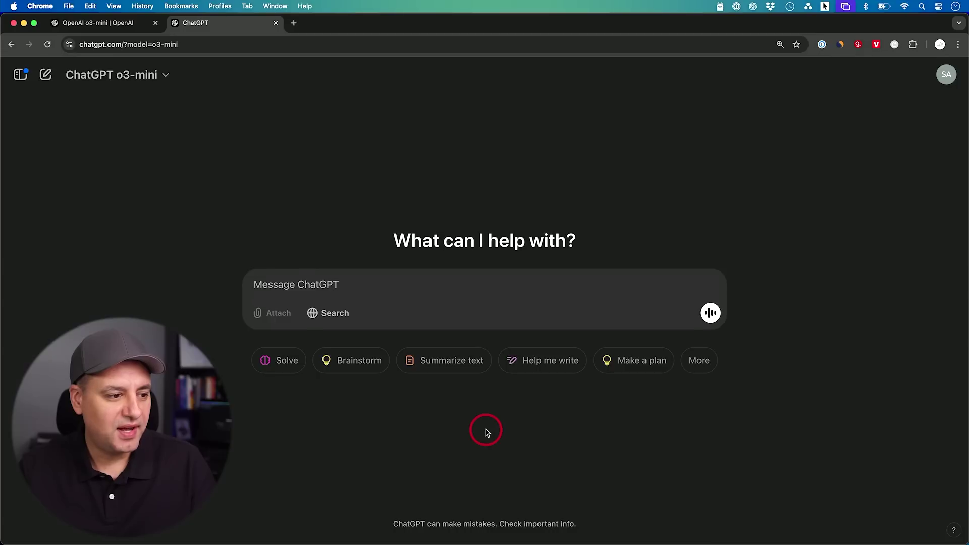
- Ask in a new chat which 4 animals cost $140 with horses at $50, chickens at $20 and goats at $40, and view the reasoning details
type("A horse costs $50, a chicken costs $20, and a goat costs $40. You bought 4 animals for a total of $140. Which animals (and how many of each) did you buy?")
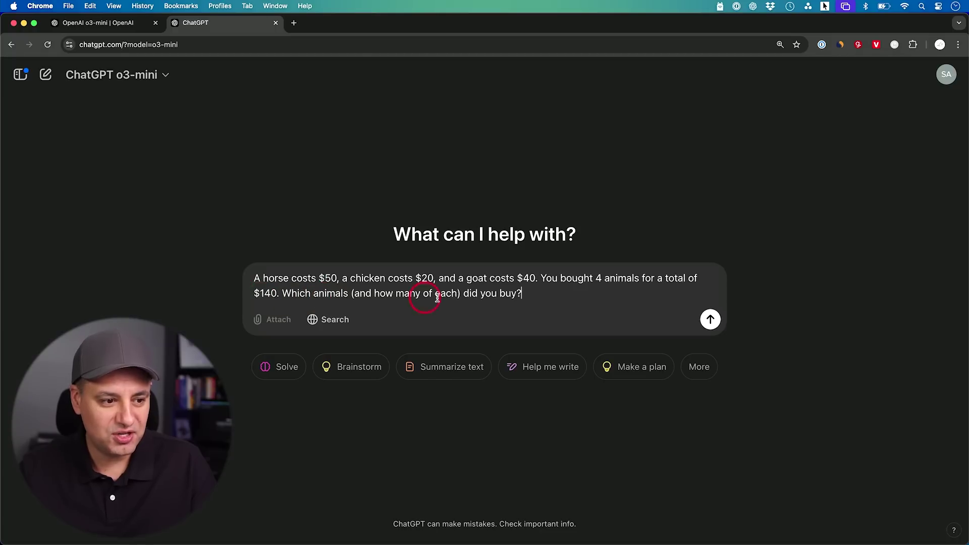
left_click(710, 319)
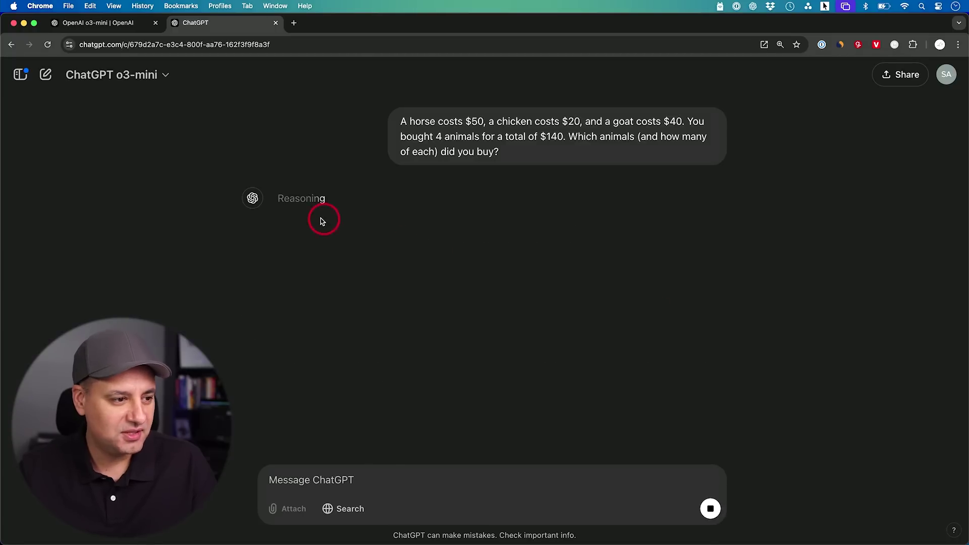
left_click(302, 200)
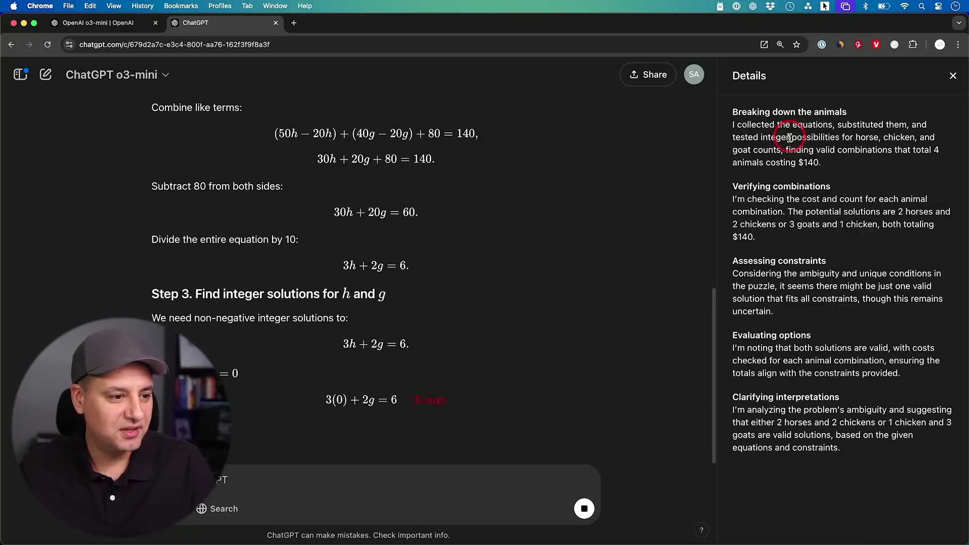
left_click(952, 77)
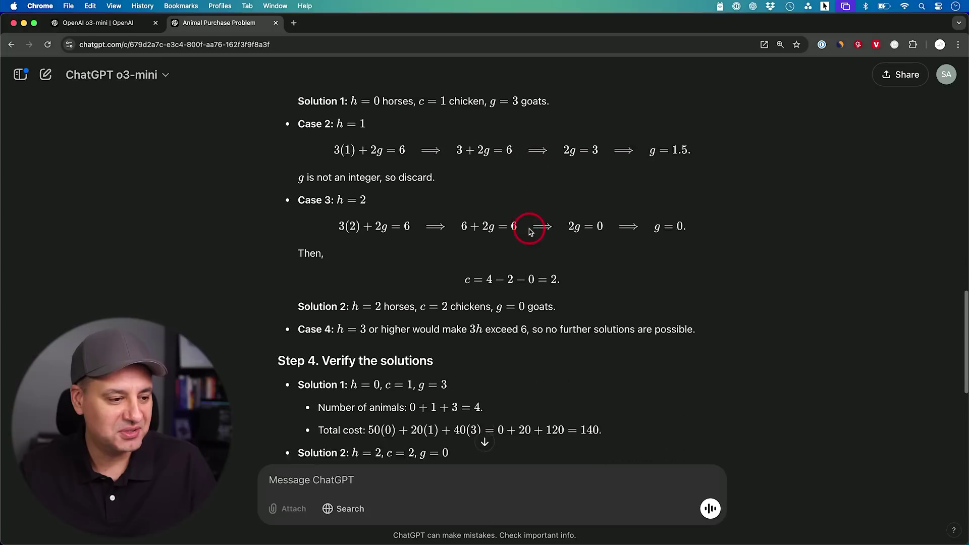
- Read the solution to the animal purchase puzzle down to its Final Answer, highlighting the possible combinations
scroll(529, 232, "down", 2)
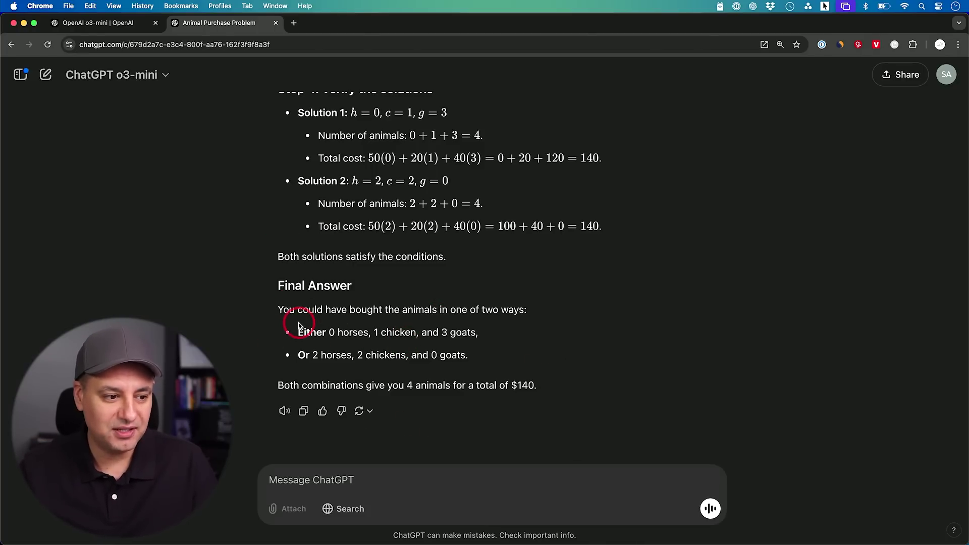
left_click_drag(278, 308, 504, 361)
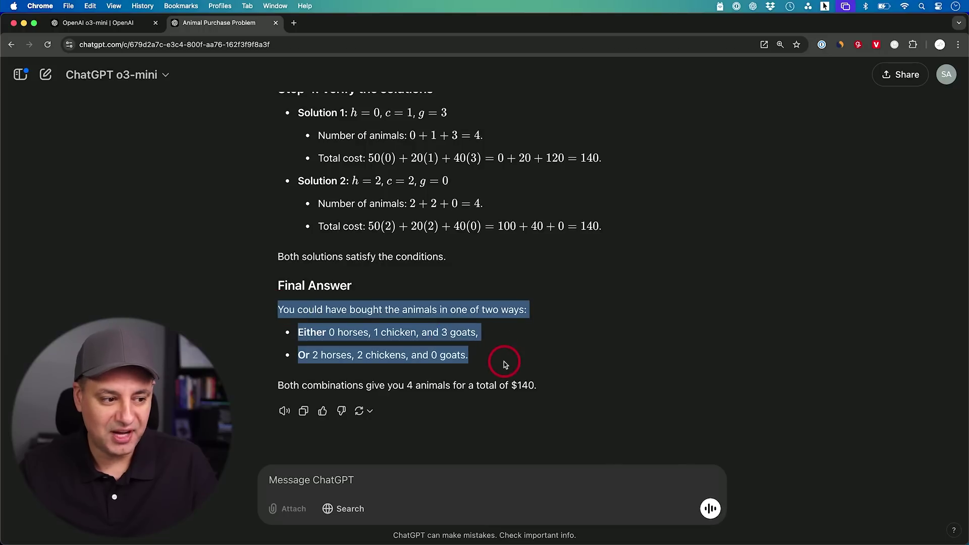
left_click(488, 346)
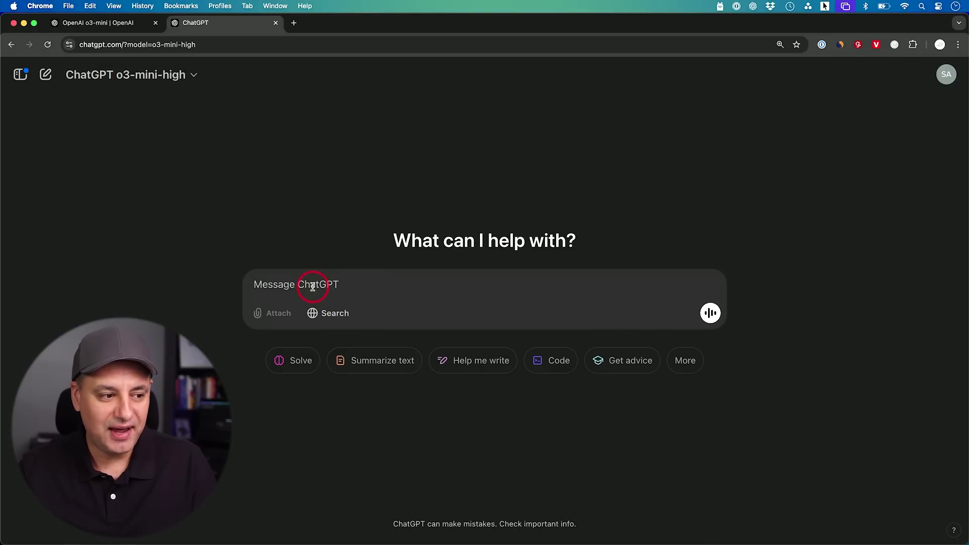
- Check the model list in the new o3-mini-high chat and return to the empty message field
left_click(160, 73)
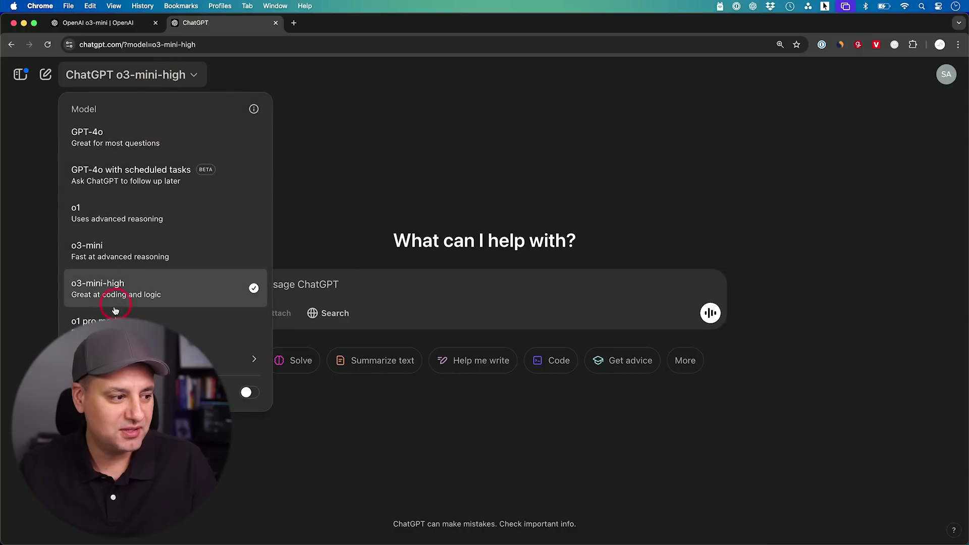
left_click(471, 197)
left_click(372, 281)
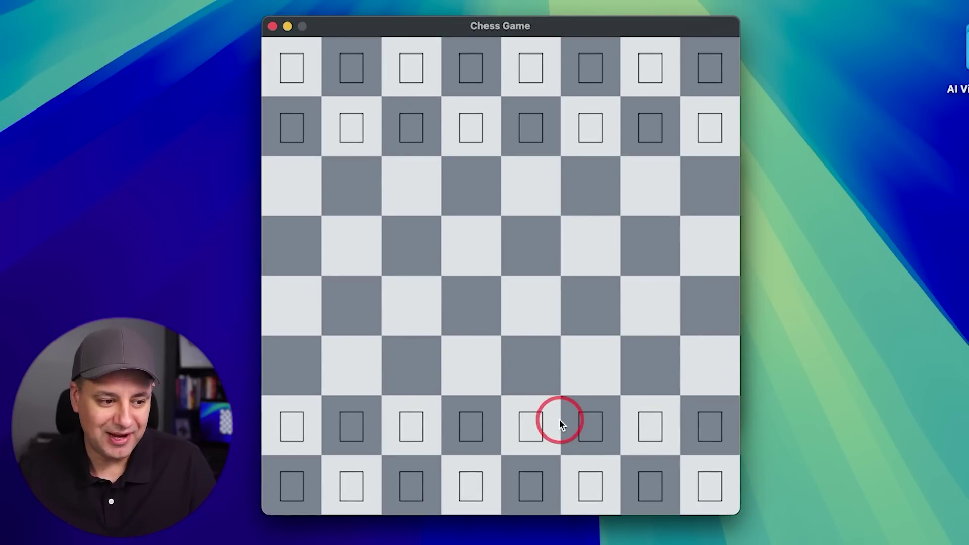
- Open the placeholder-piece chess game with white's pawn to e4, black's pawn to e5 and white's queen to f3
left_click(531, 425)
left_click(519, 309)
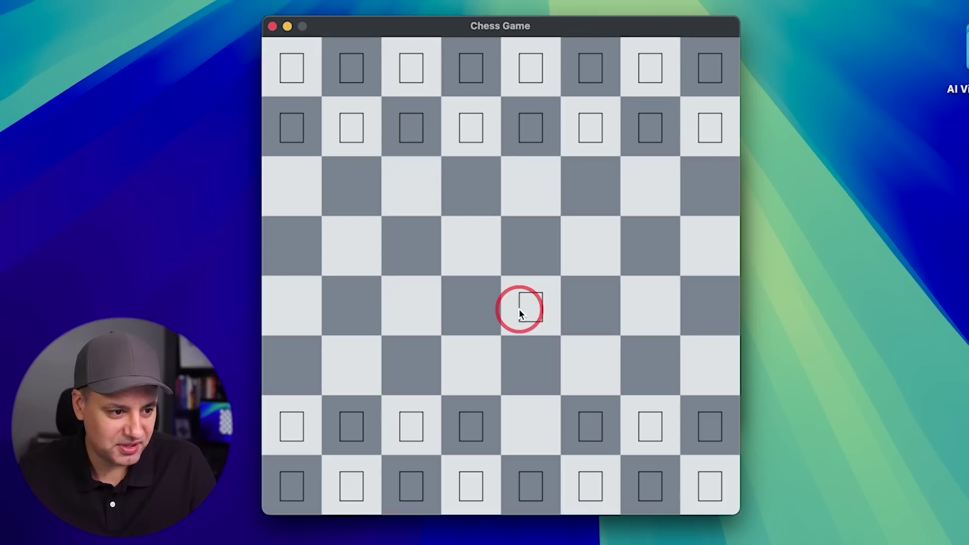
left_click(527, 147)
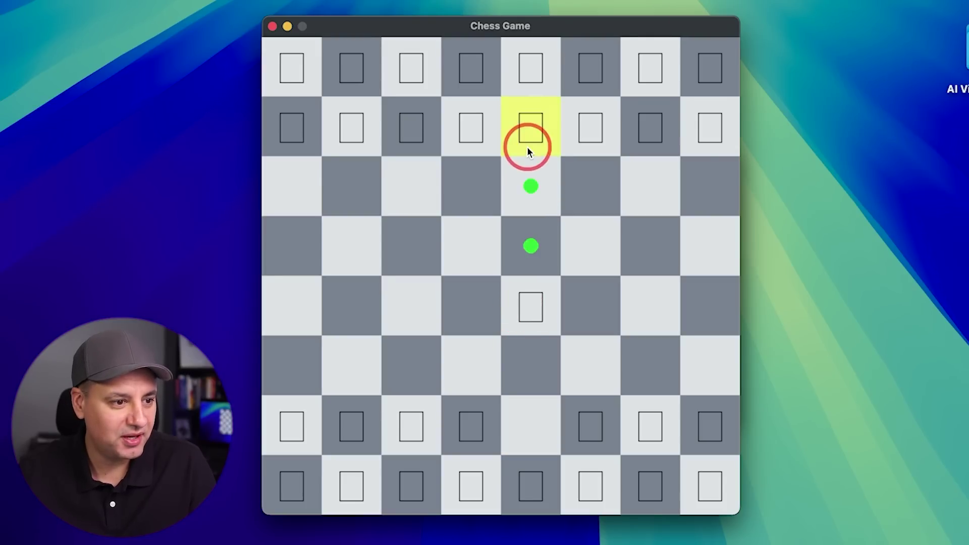
left_click(530, 261)
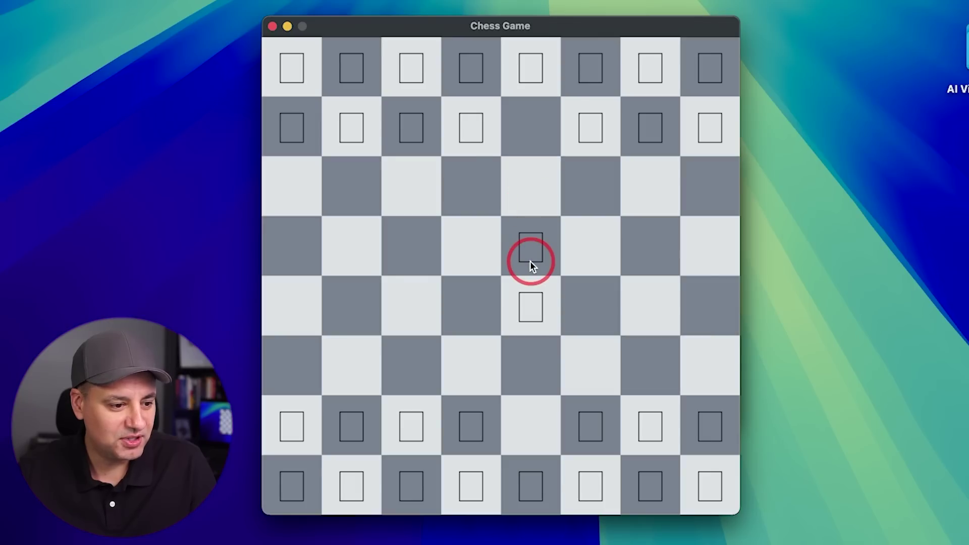
left_click(468, 488)
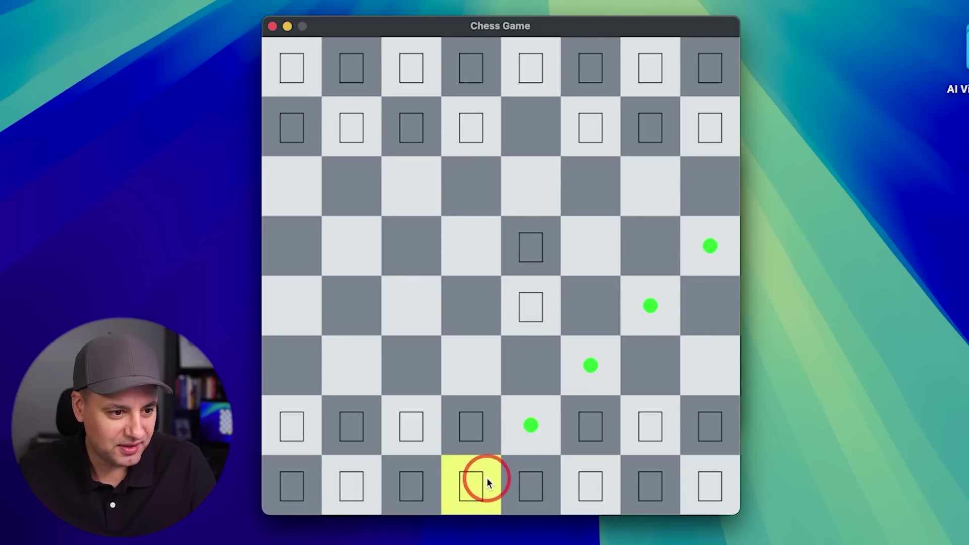
left_click(599, 374)
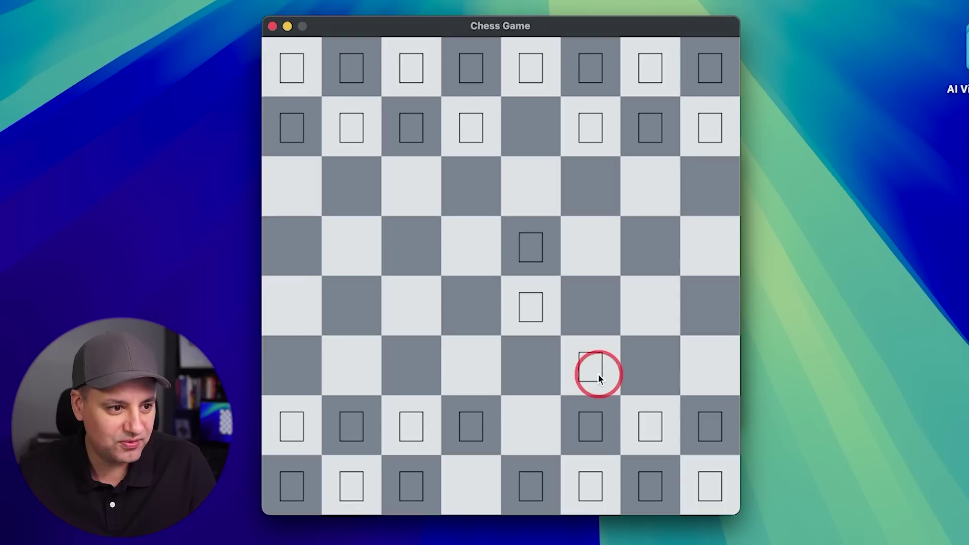
- Play black's pawn to g6, white's bishop to c4 and black's pawn to c6, and capture the f7 pawn with white's queen
left_click(651, 132)
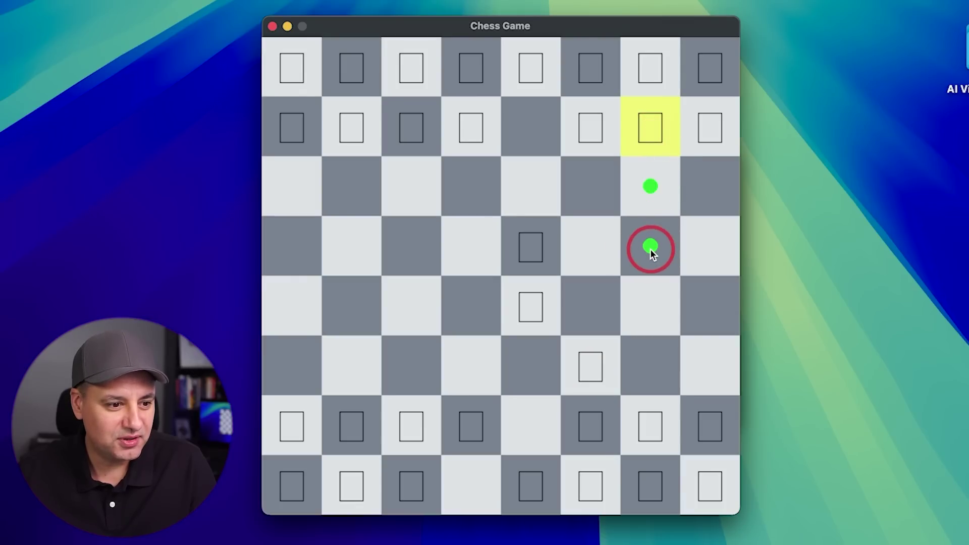
left_click(653, 196)
left_click(600, 483)
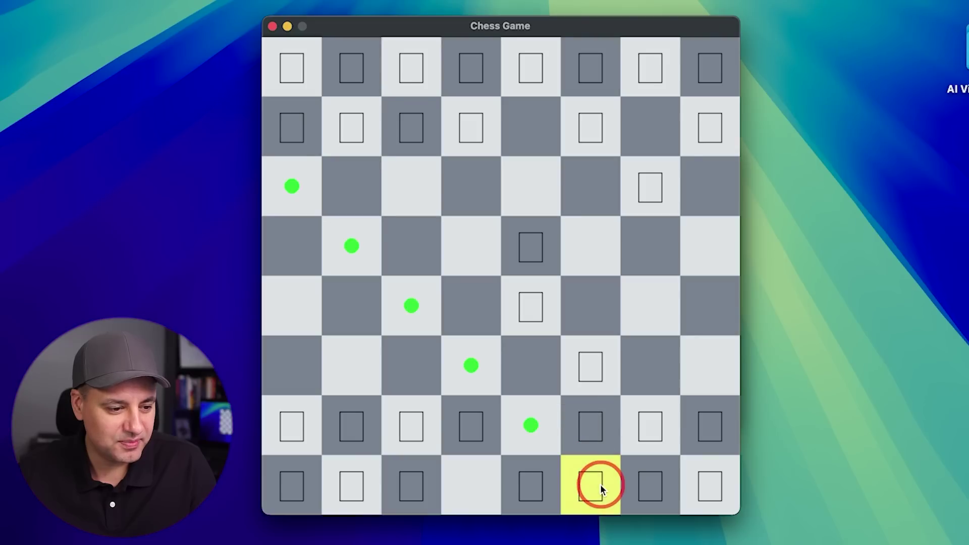
left_click(410, 308)
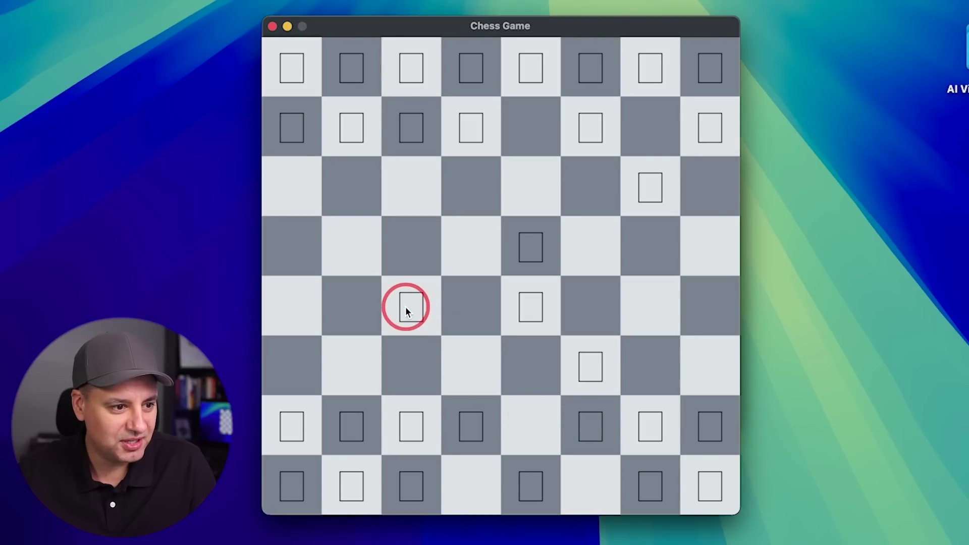
left_click(411, 126)
left_click(406, 191)
left_click(601, 389)
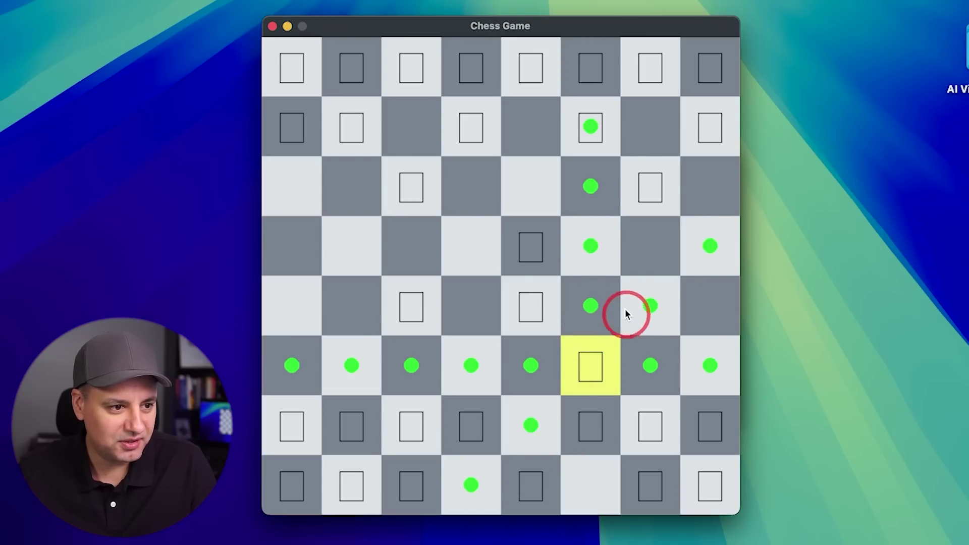
left_click(587, 135)
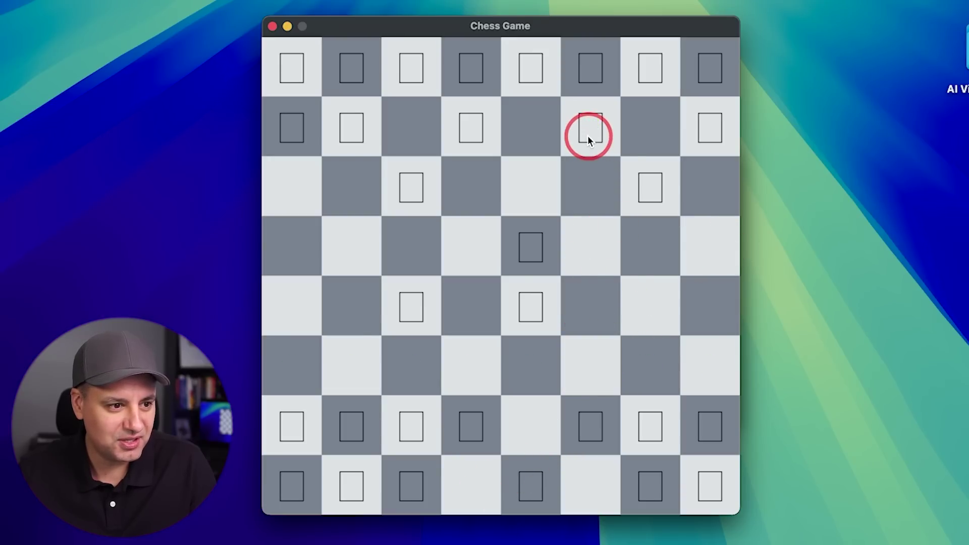
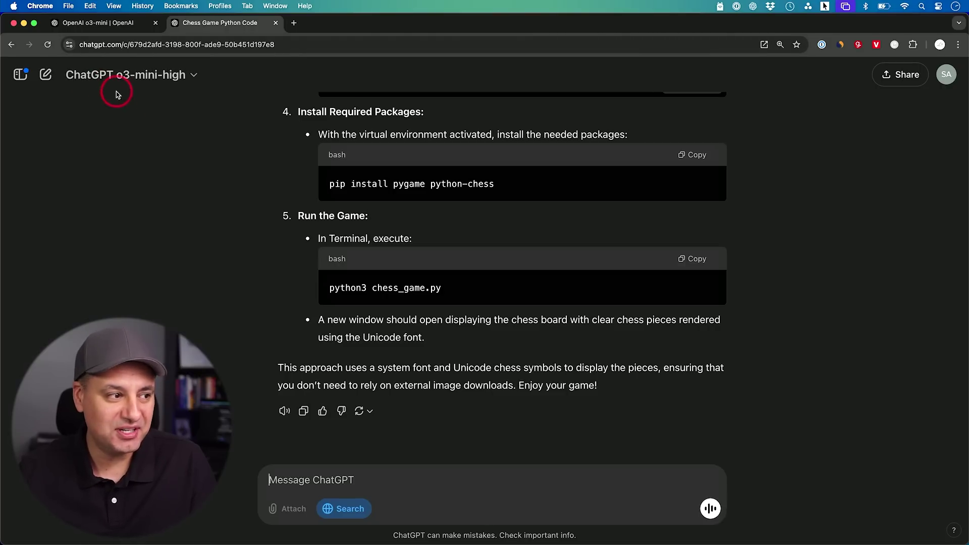
- View the linked Wikimedia Commons chess piece images and read the Mac setup and run instructions back in the chat
left_click(358, 484)
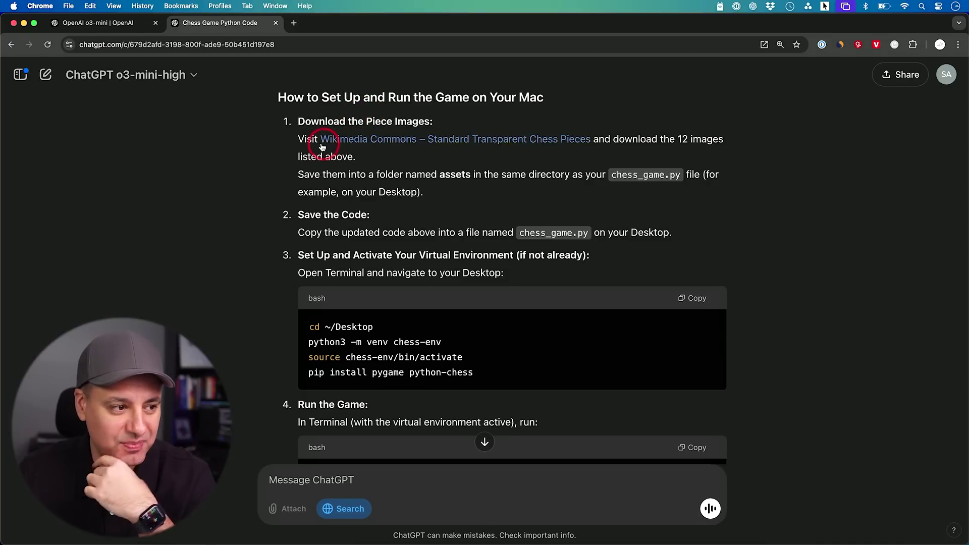
left_click(368, 140)
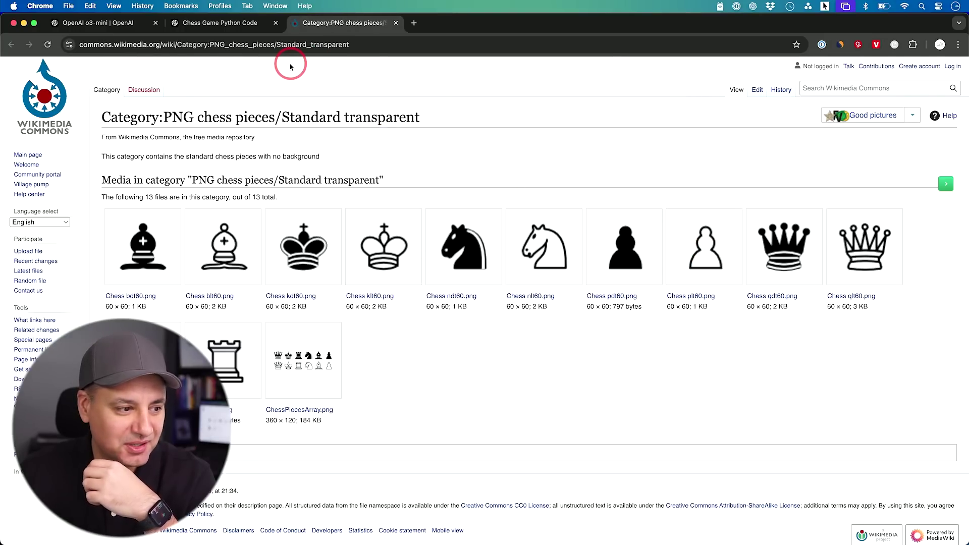
left_click(235, 31)
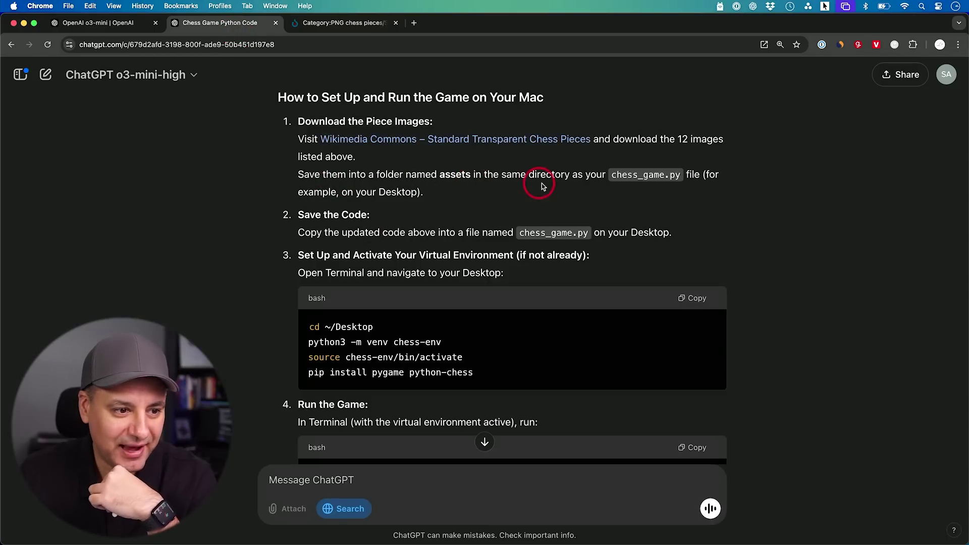
scroll(549, 182, "down", 2)
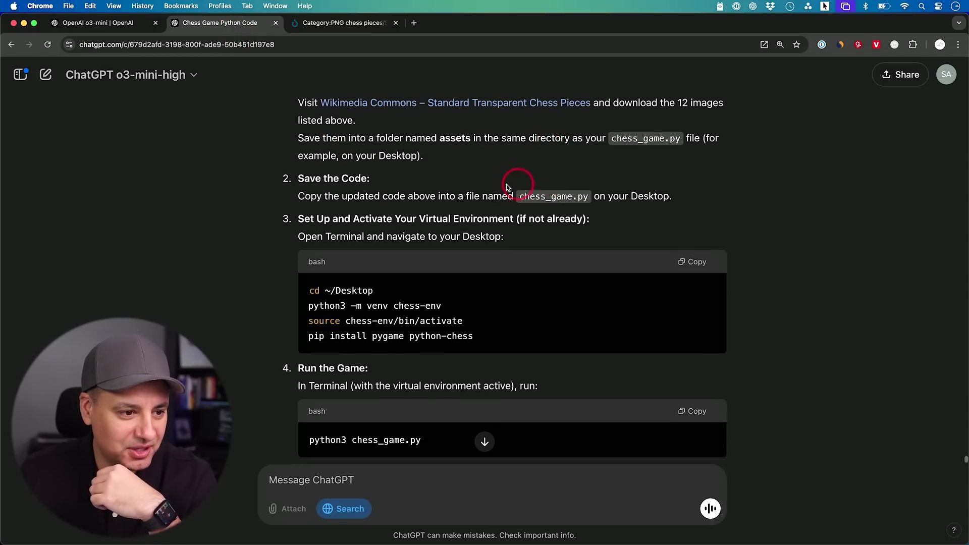
scroll(406, 258, "down", 1)
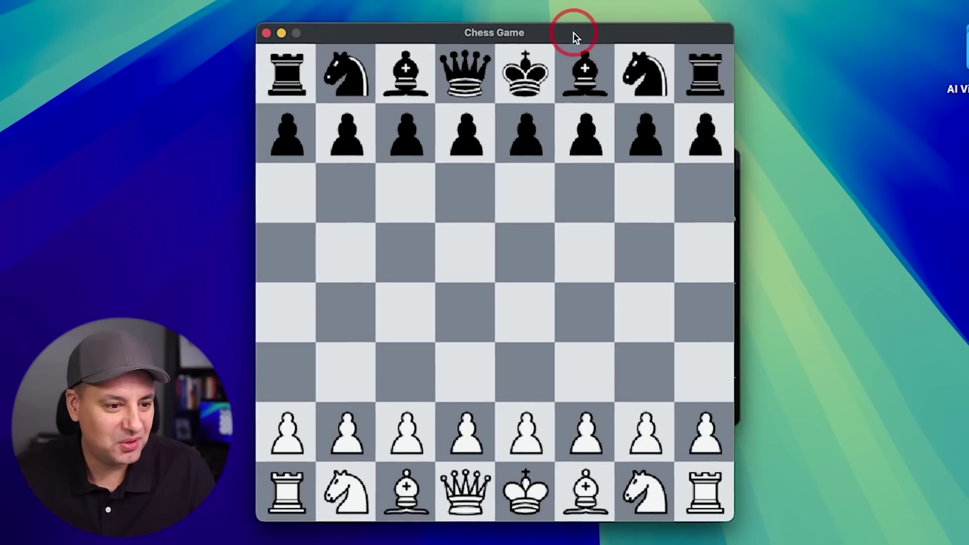
- Reposition the updated chess game window and play white's pawn to e4, black's pawn to e5 and white's queen to f3
left_click_drag(573, 33, 613, 37)
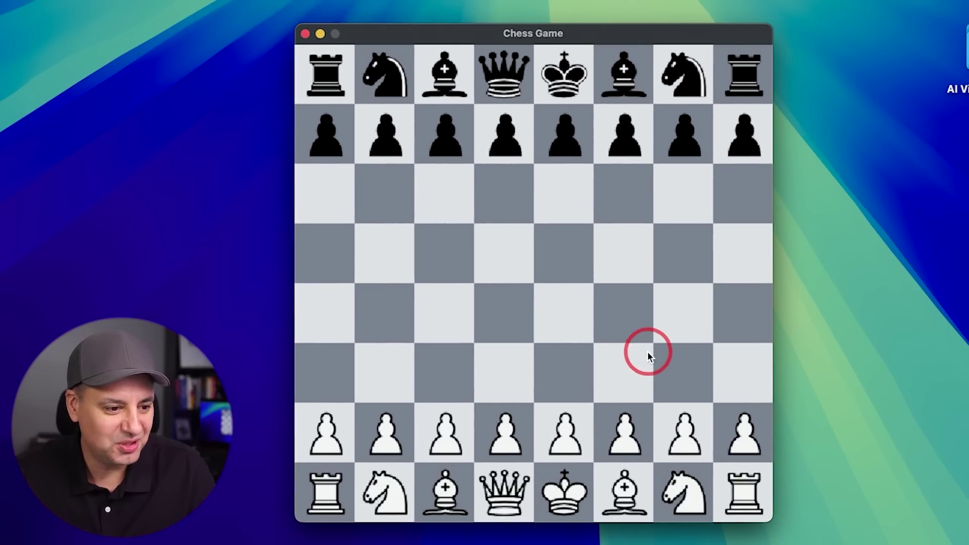
left_click(564, 437)
left_click(567, 313)
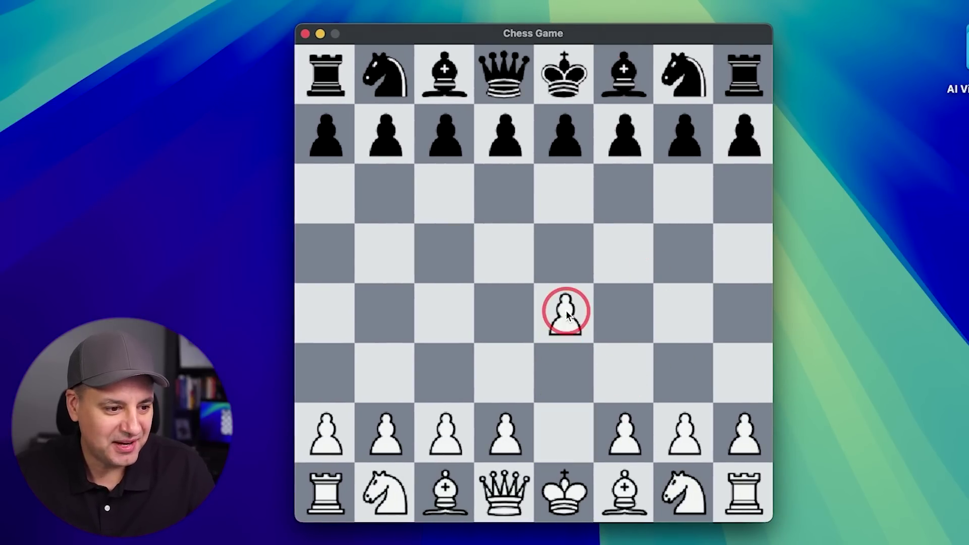
left_click(563, 157)
left_click(564, 252)
left_click(502, 488)
left_click(614, 373)
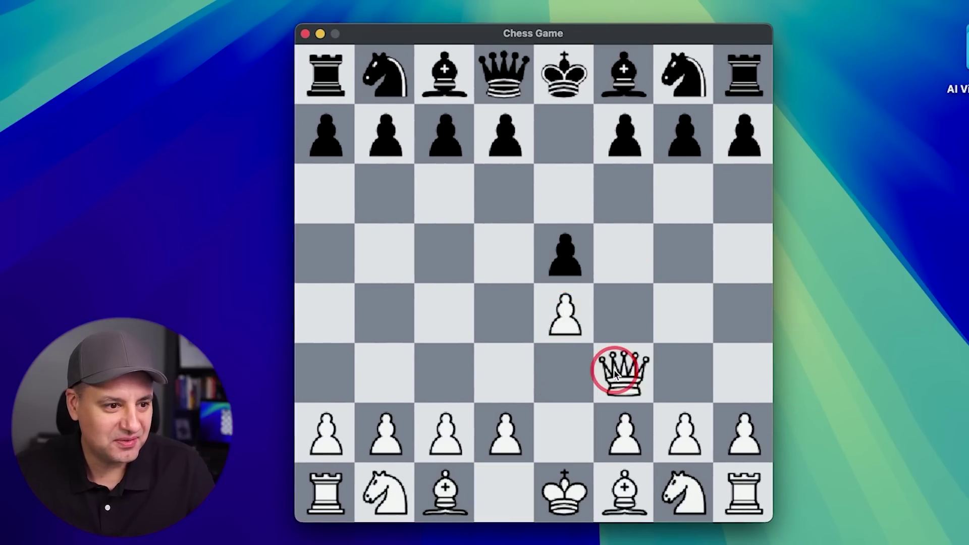
- Move black's pawn to c6, white's bishop to c4 and black's knight to e7, and take the f7 pawn with white's queen
left_click(444, 162)
left_click(444, 194)
left_click(626, 502)
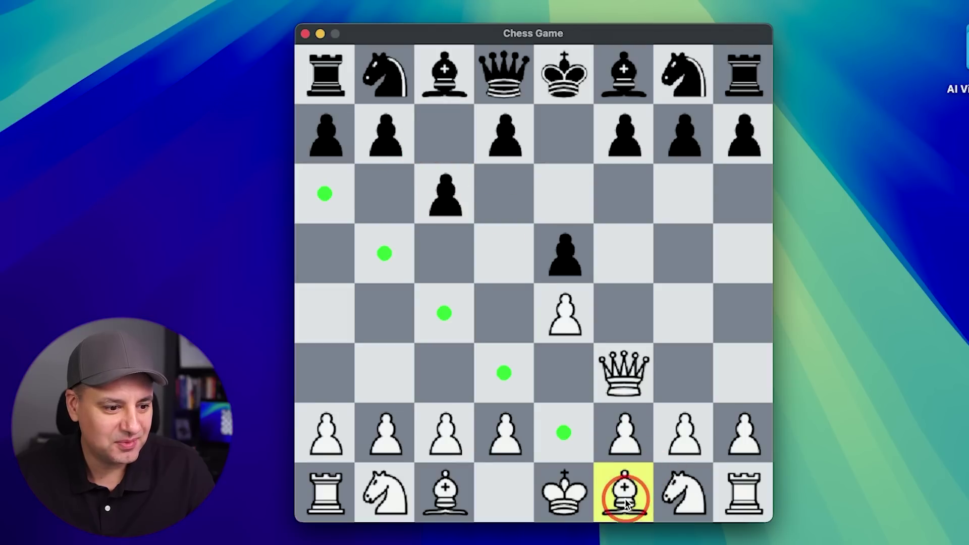
left_click(446, 323)
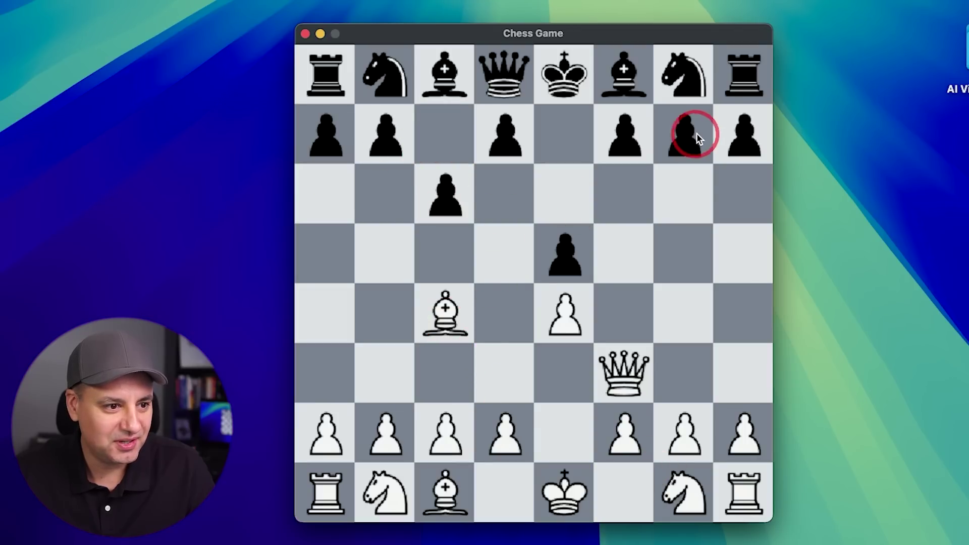
left_click(708, 89)
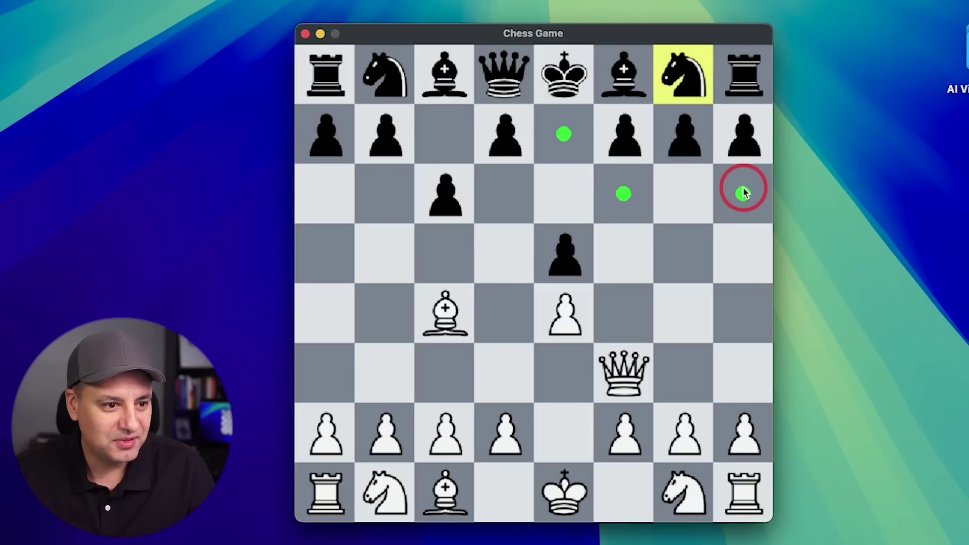
left_click(564, 136)
left_click(626, 363)
left_click(626, 135)
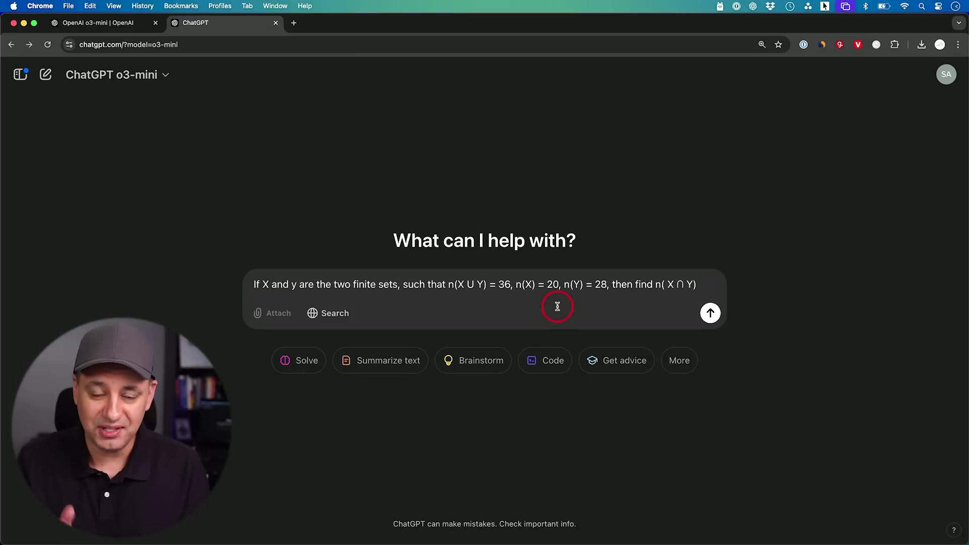
- Ask o3-mini for n(X ∩ Y) given n(X U Y)=36, n(X)=20, n(Y)=28, and in another chat for the v=3/5c clock's location at t'=1s
left_click(711, 314)
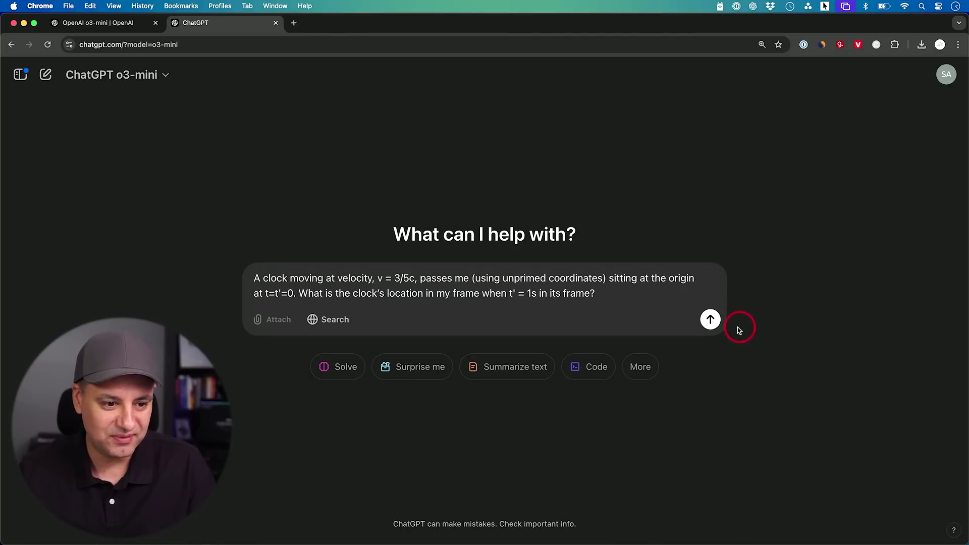
key("Return")
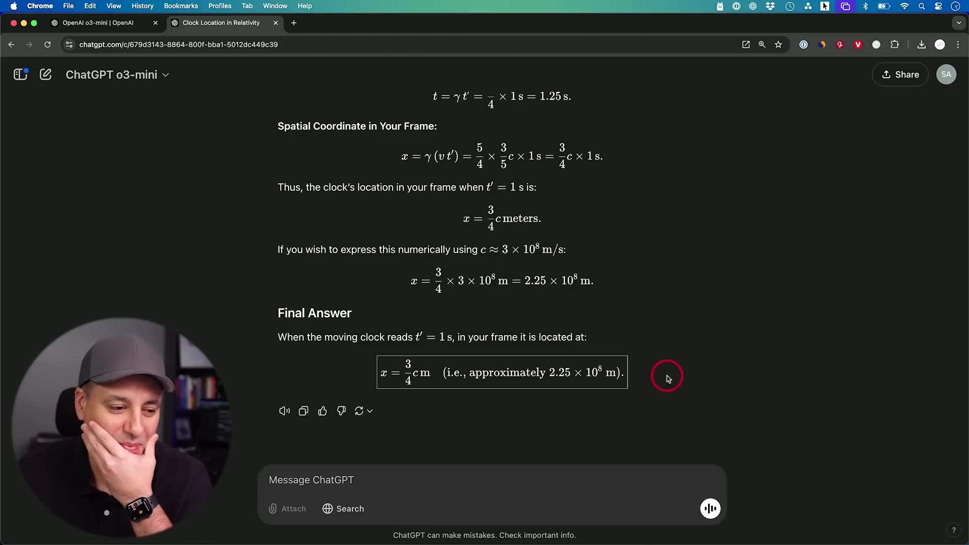